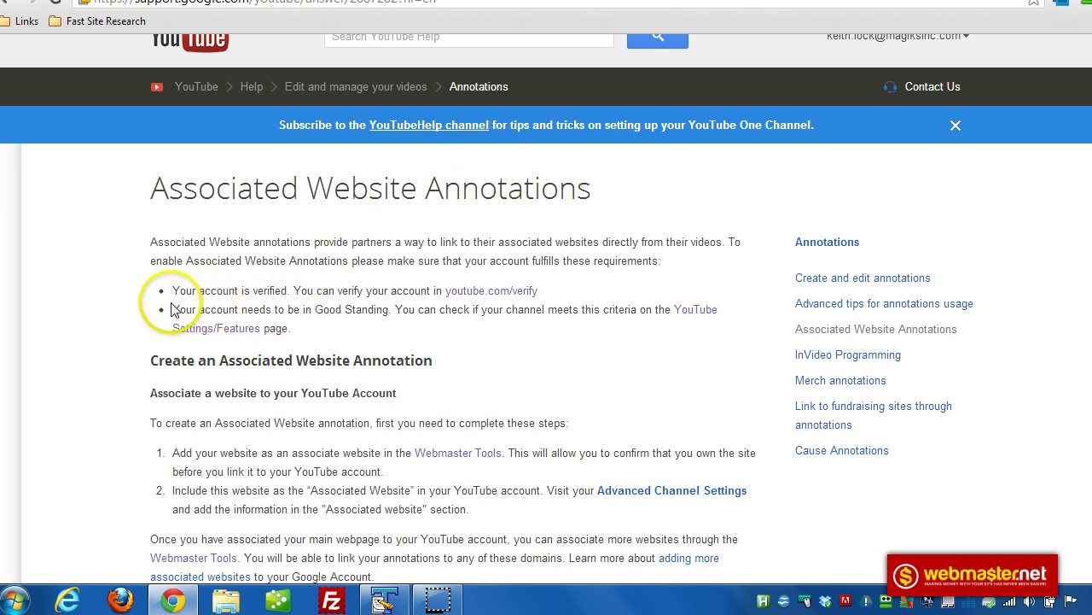
Highlight the Good Standing account requirement on the Associated Website Annotations help page.
left_click_drag(172, 309, 391, 309)
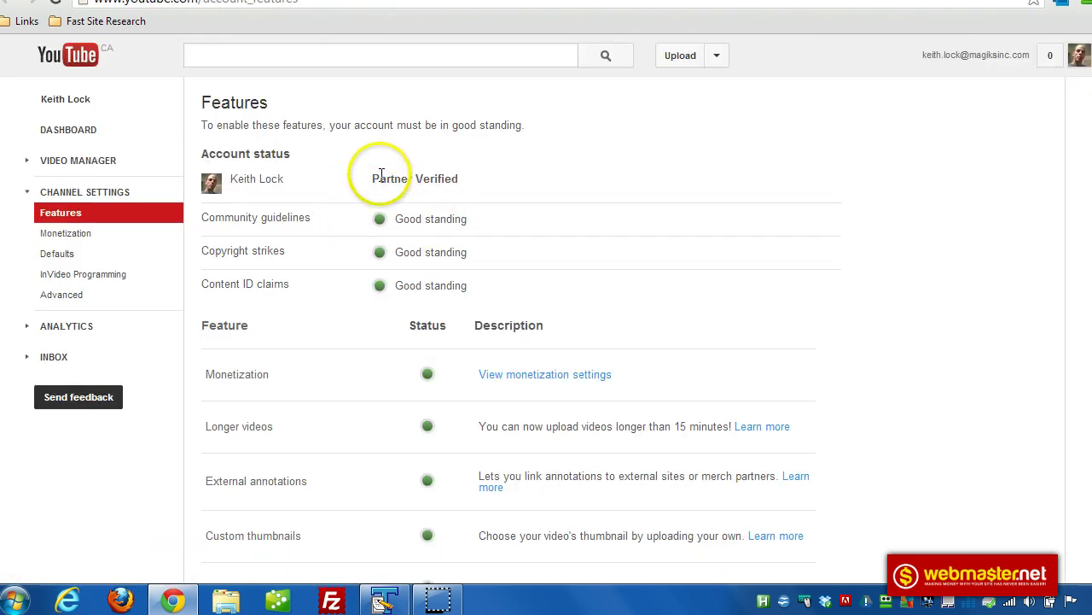
Highlight the account's Good standing statuses on the Features page, then clear the highlight.
left_click_drag(394, 218, 462, 220)
left_click_drag(394, 252, 410, 285)
left_click(470, 271)
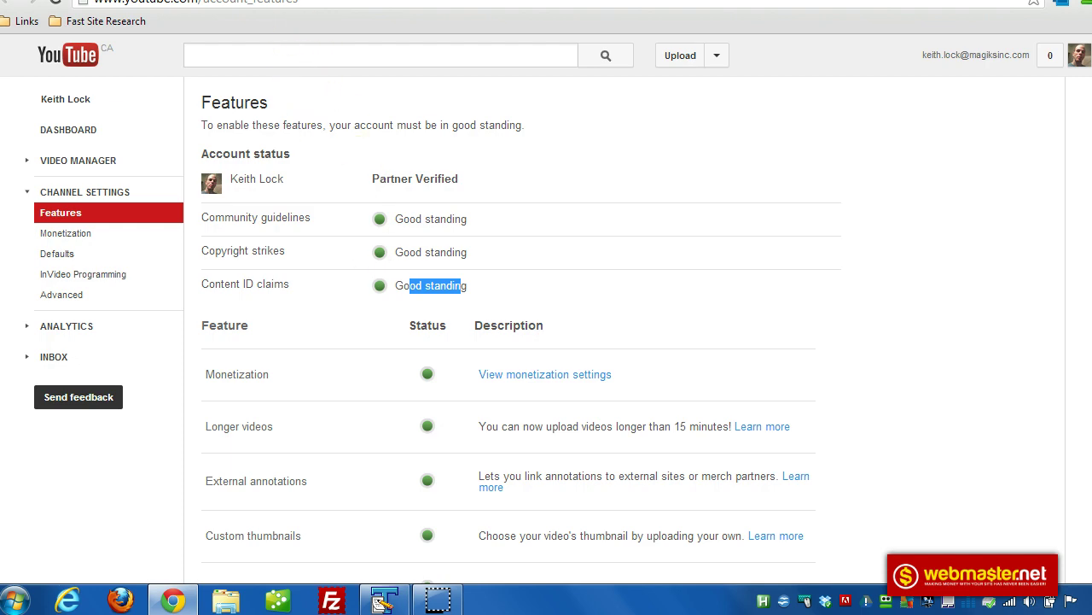
Cycle through the help and Features tabs to the Verify Your YouTube Account page.
key("ctrl+Tab")
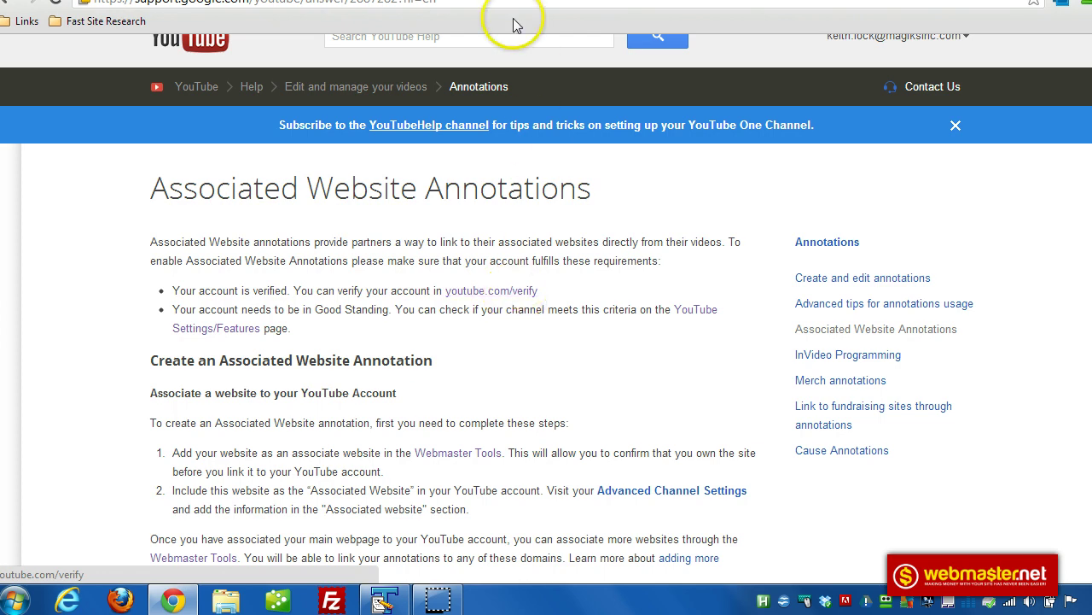
key("ctrl+Tab")
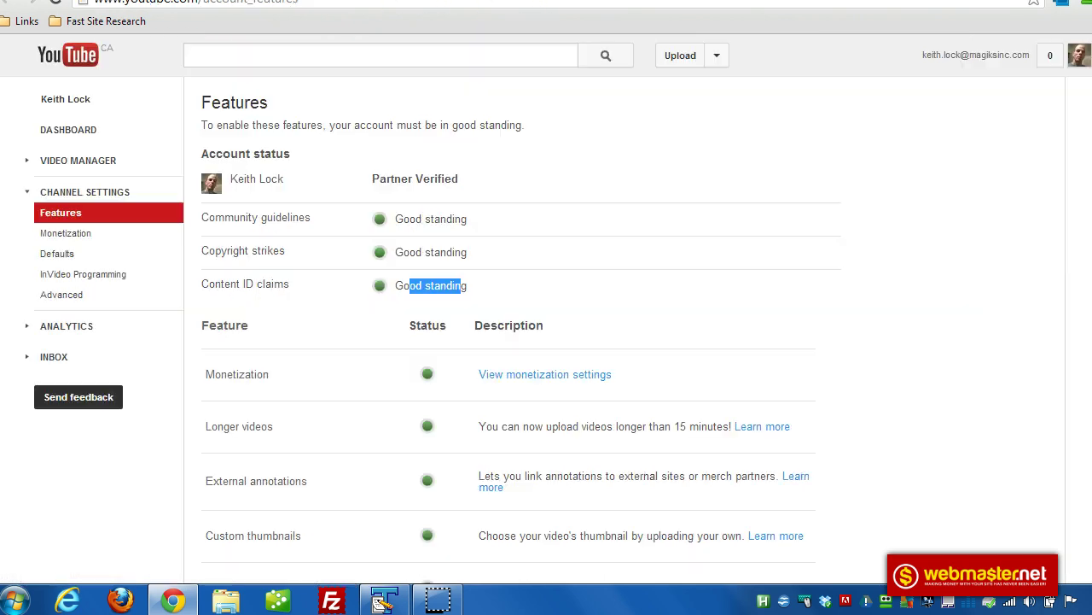
key("ctrl+Tab")
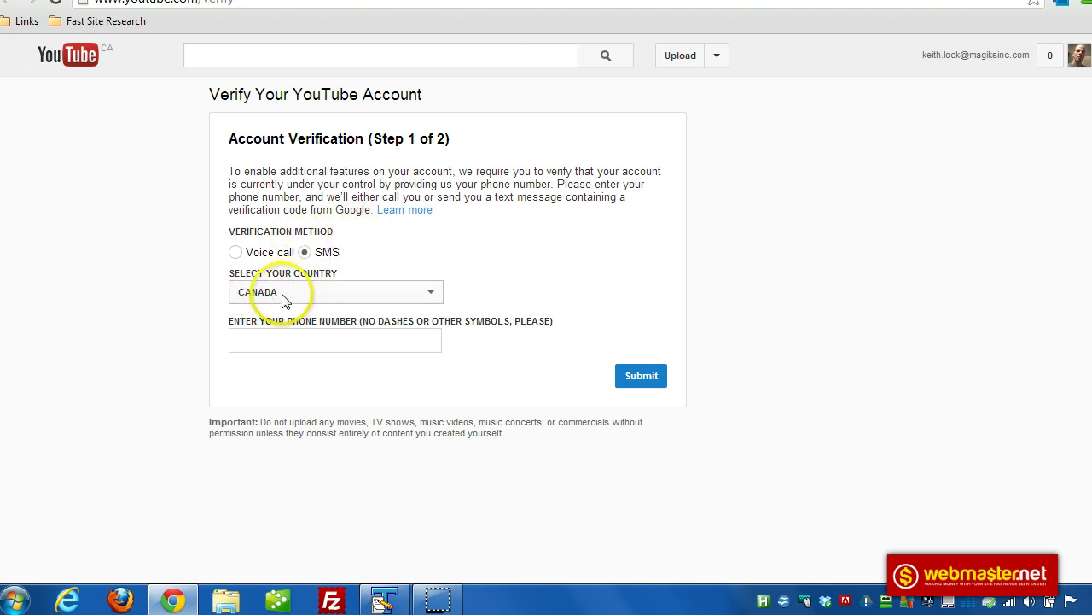
Submit the phone number, then enter the received SMS verification code and verify.
left_click(278, 342)
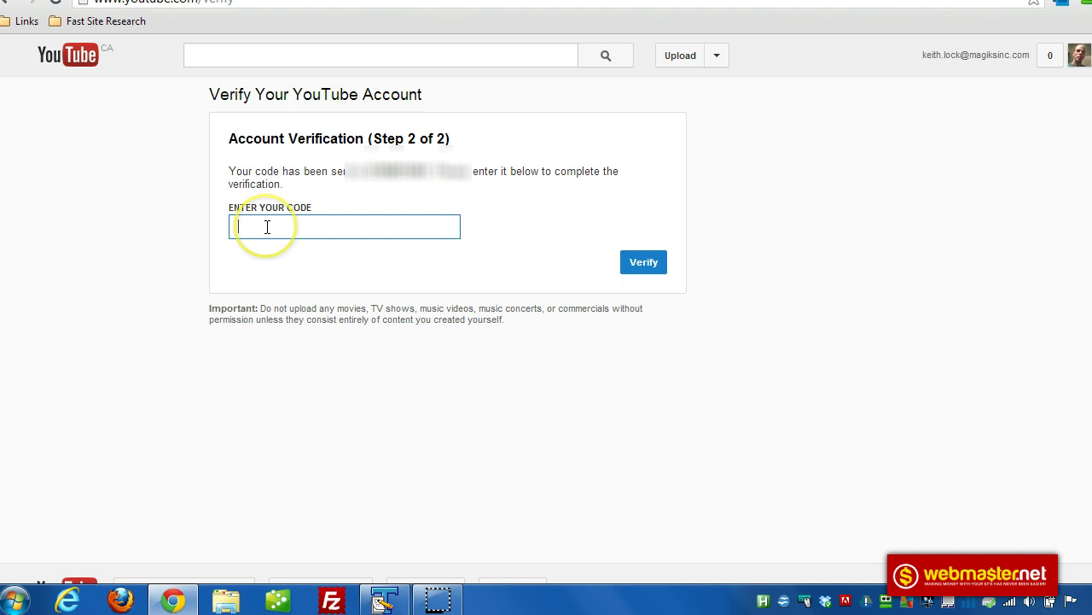
left_click(267, 227)
left_click(267, 227)
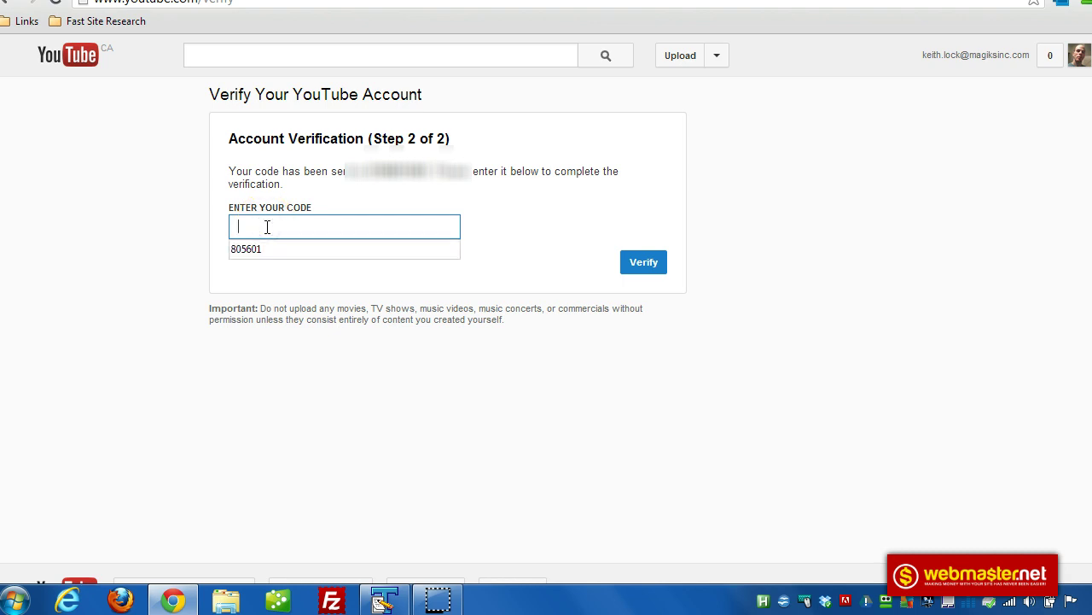
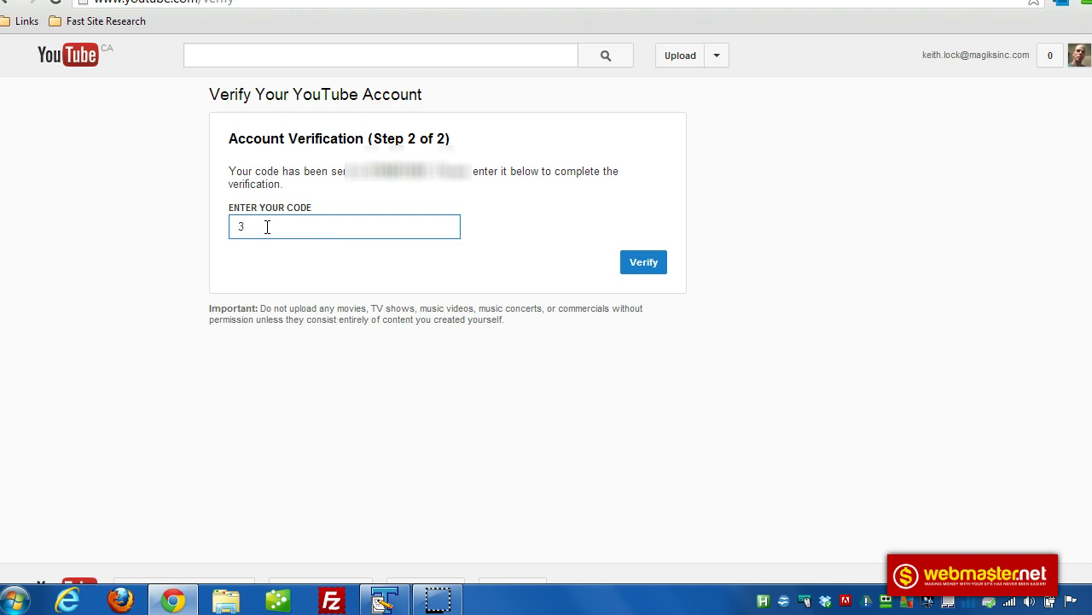
left_click(275, 235)
left_click(642, 270)
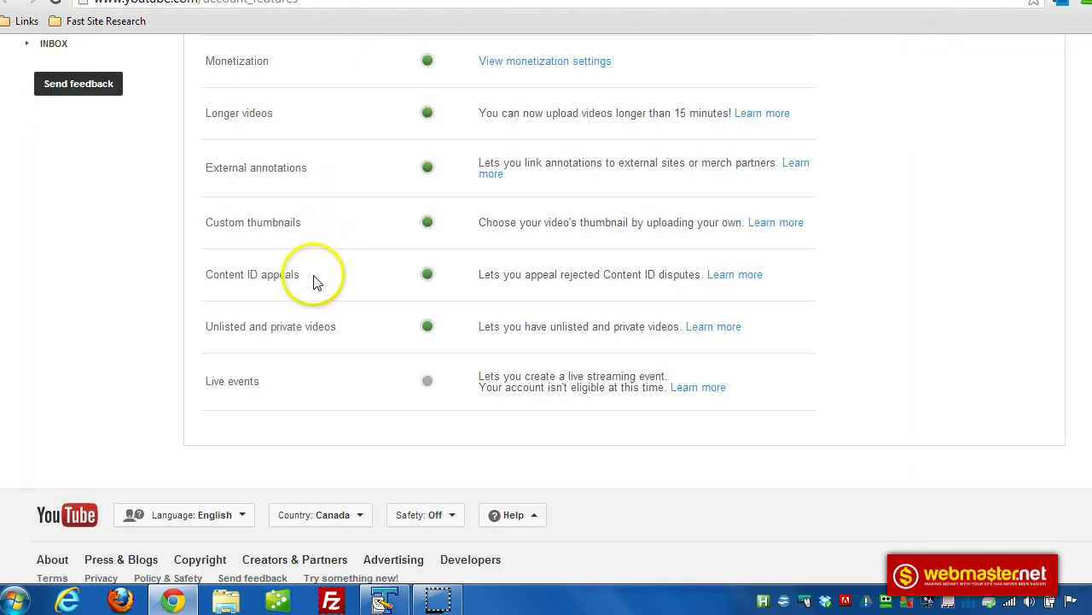
Confirm the External annotations status on the Features page reads Enabled.
scroll(315, 283, "up", 1)
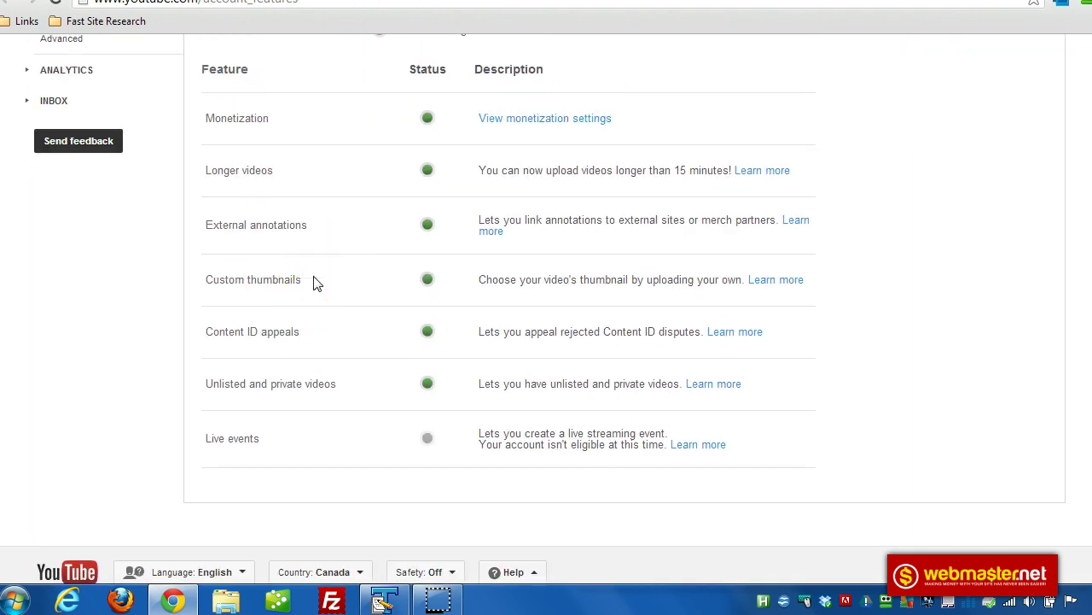
scroll(320, 282, "up", 2)
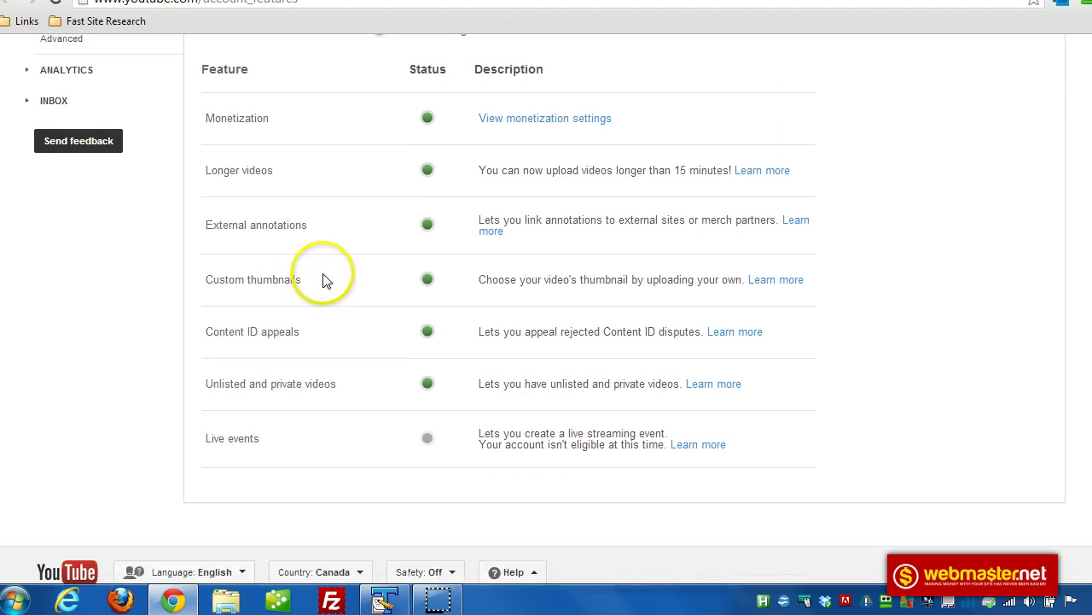
scroll(324, 281, "down", 1)
scroll(324, 281, "up", 1)
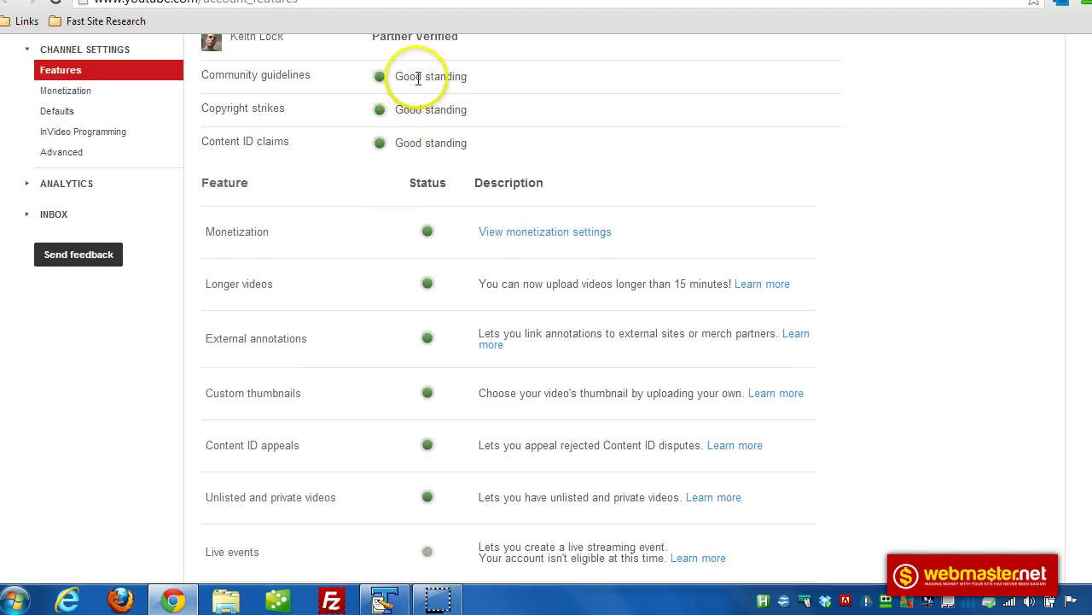
scroll(359, 171, "down", 1)
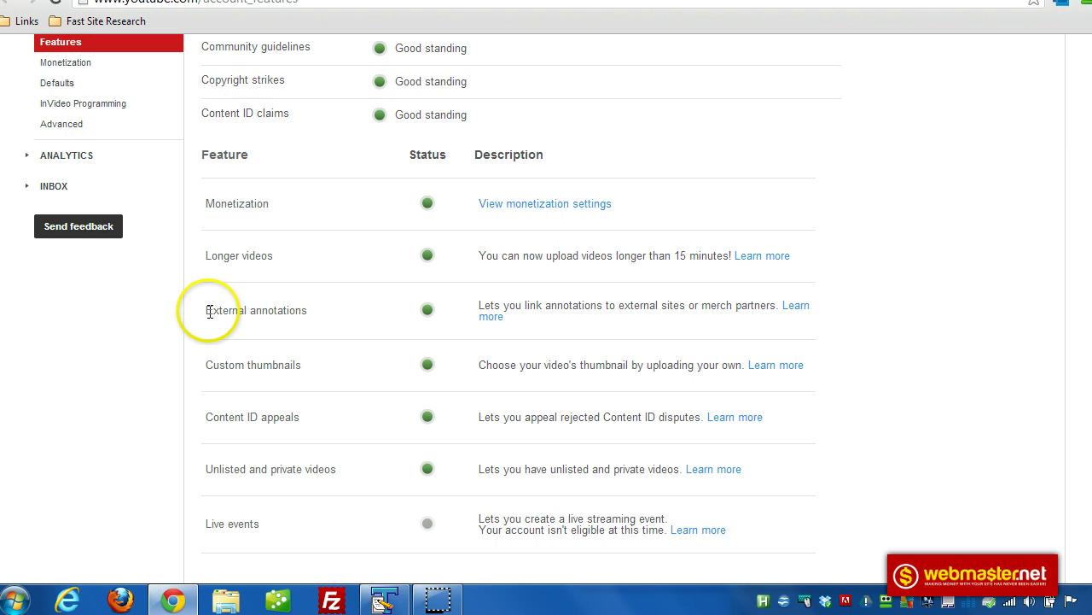
left_click_drag(207, 311, 325, 315)
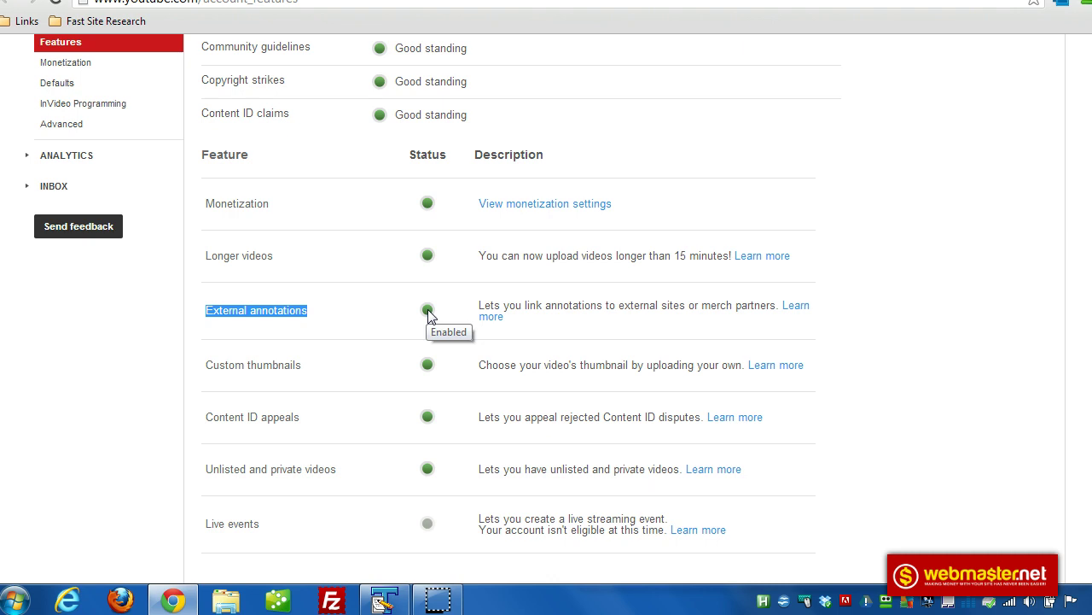
left_click(413, 317)
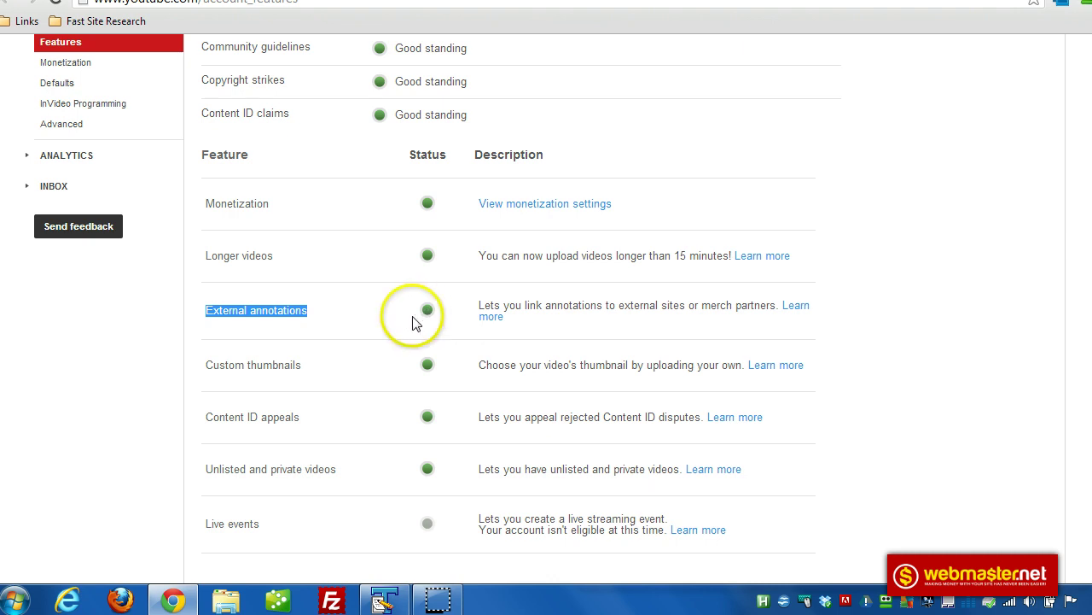
left_click(310, 316)
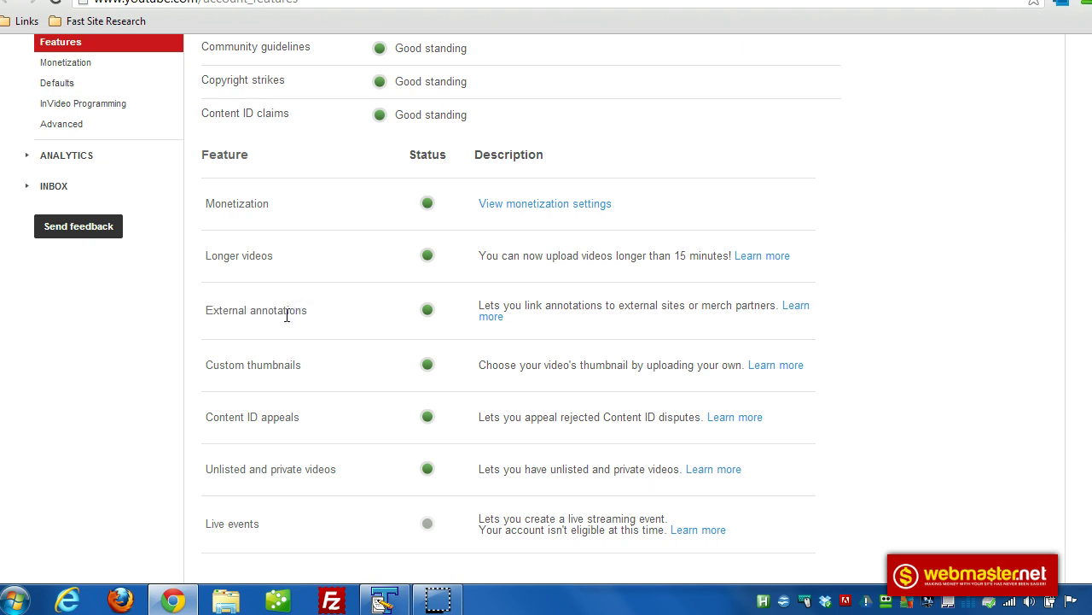
scroll(295, 315, "down", 1)
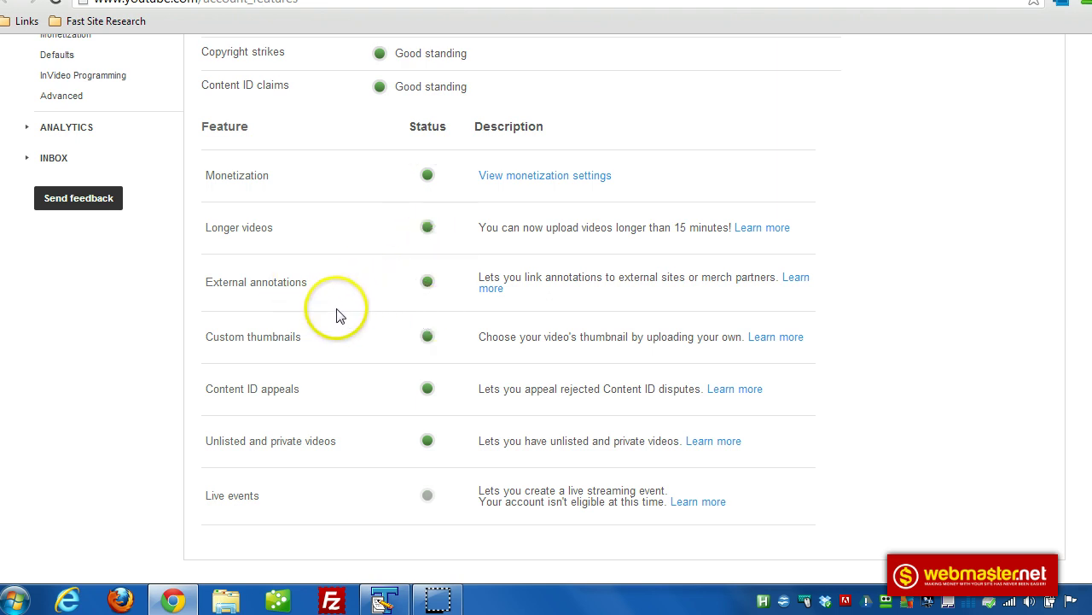
scroll(337, 310, "up", 2)
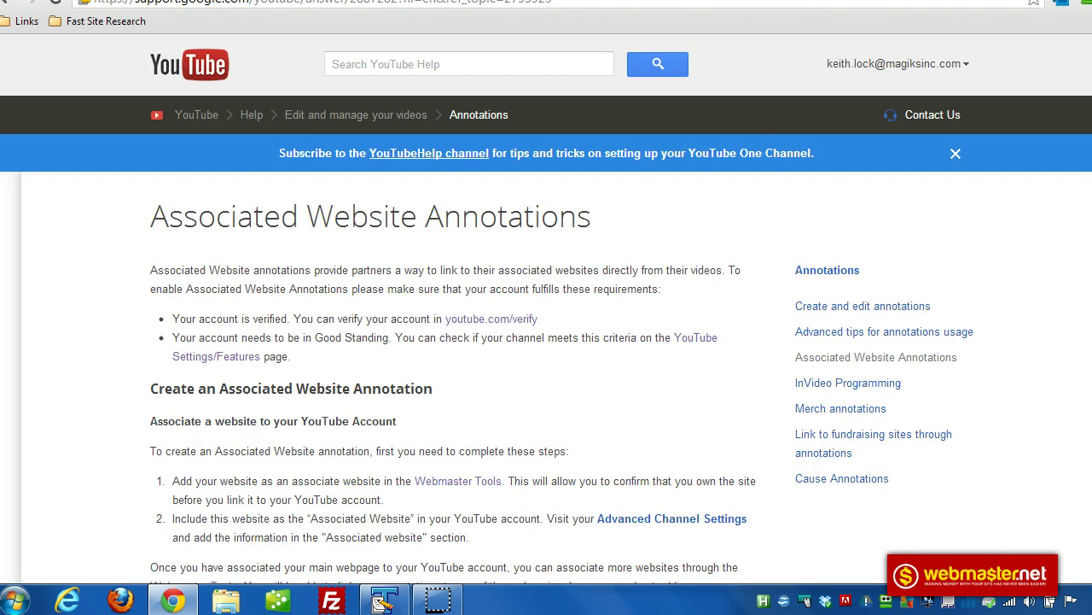
scroll(367, 248, "down", 3)
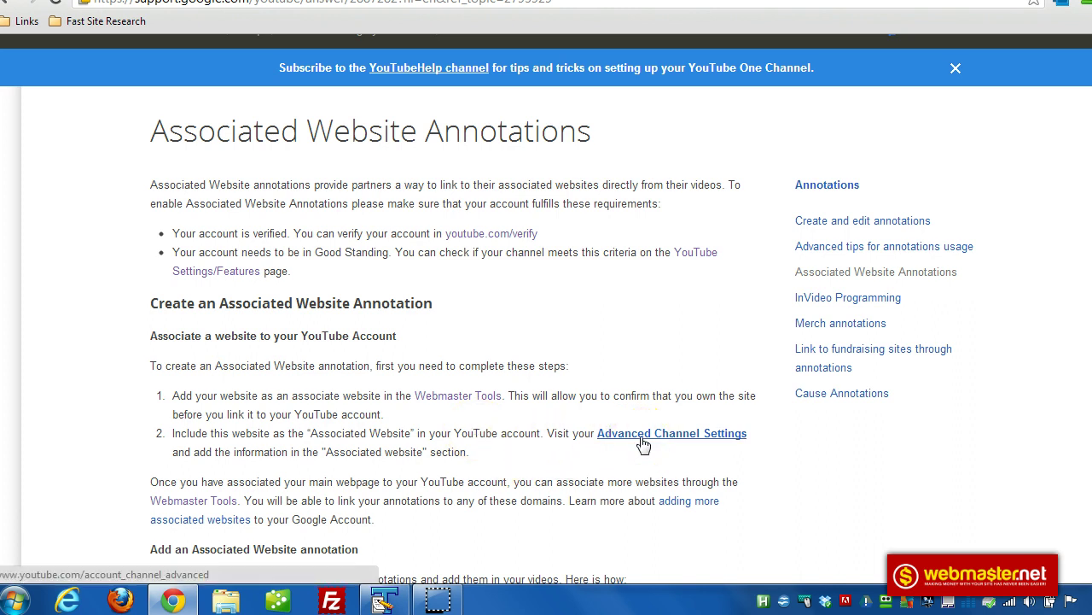
Open Advanced Channel Settings in a new tab and switch to it.
right_click(642, 441)
left_click(674, 449)
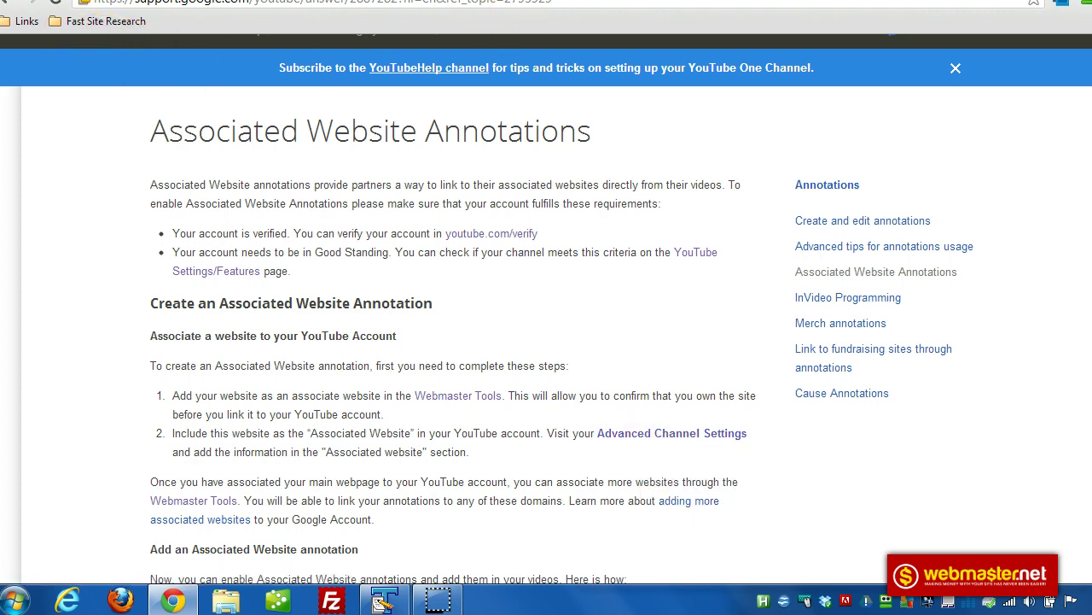
key("ctrl+Tab")
scroll(410, 205, "down", 2)
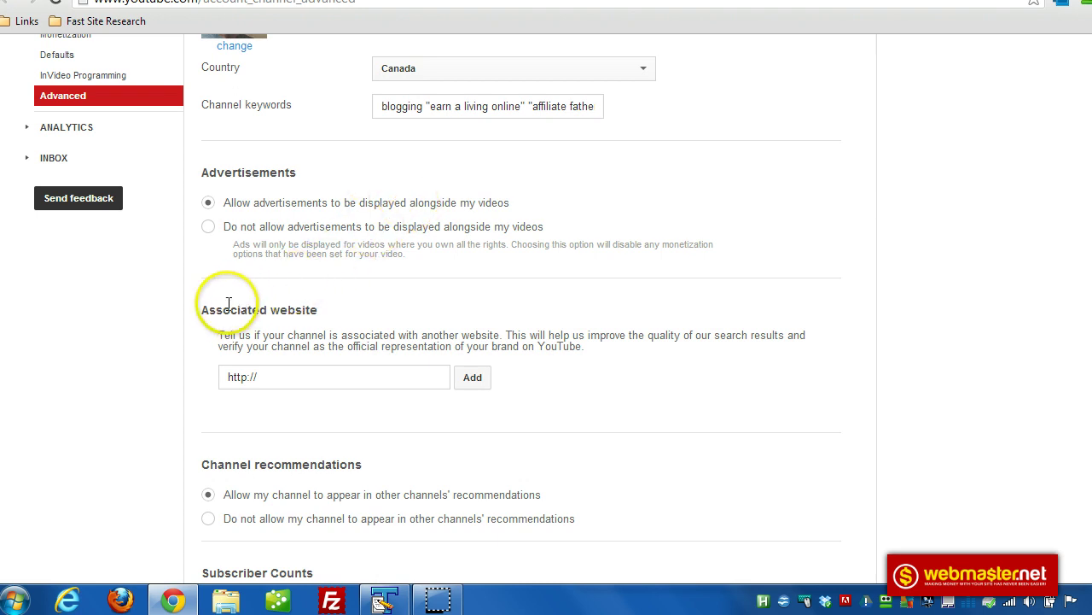
left_click(278, 374)
left_click_drag(278, 375, 196, 376)
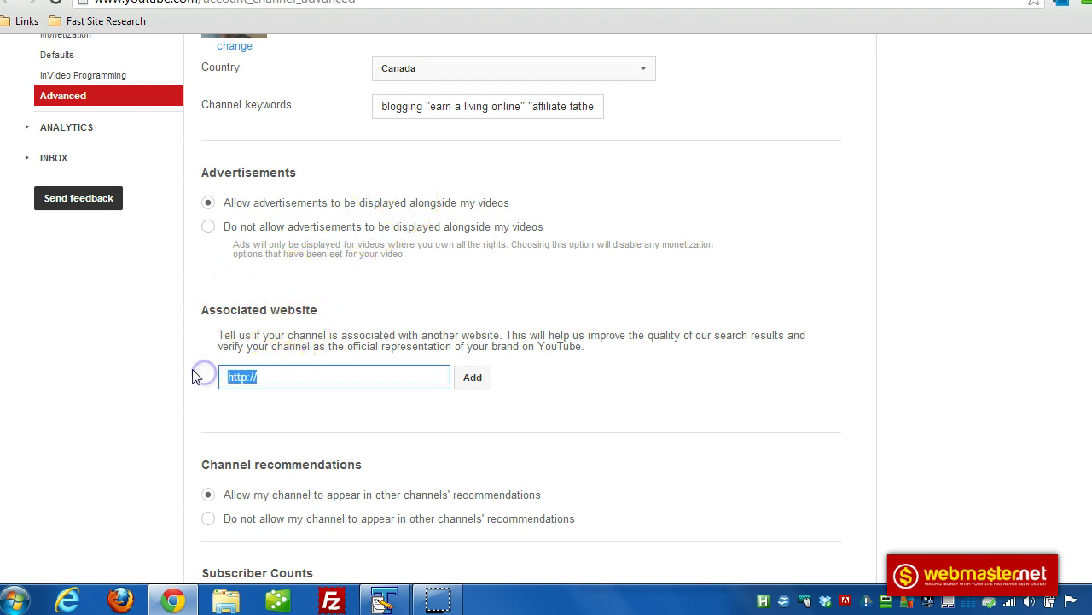
type("http://www.affiliatefather.com")
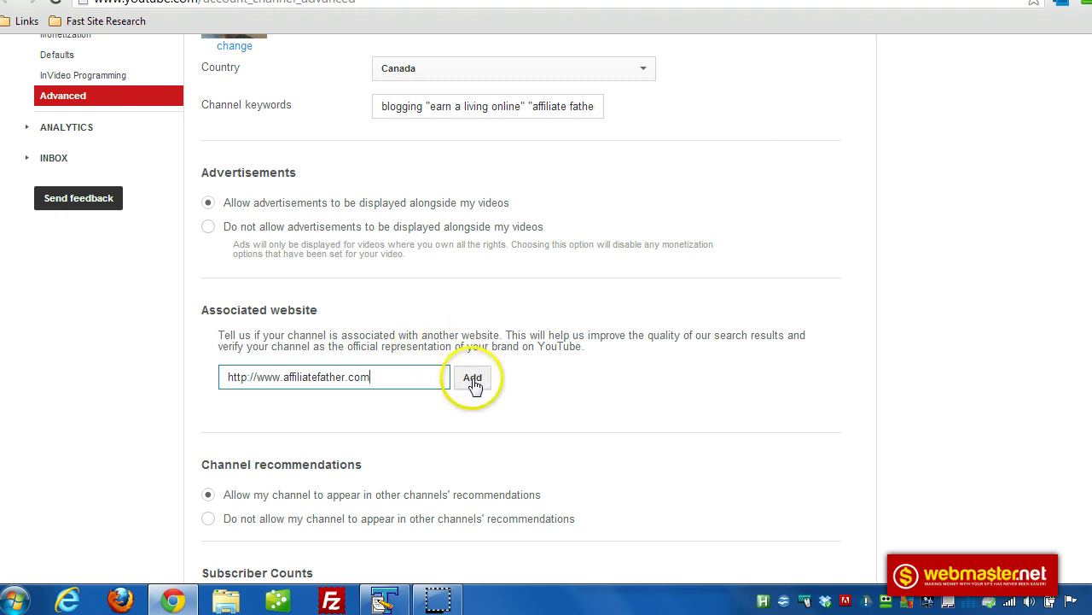
scroll(722, 367, "up", 3)
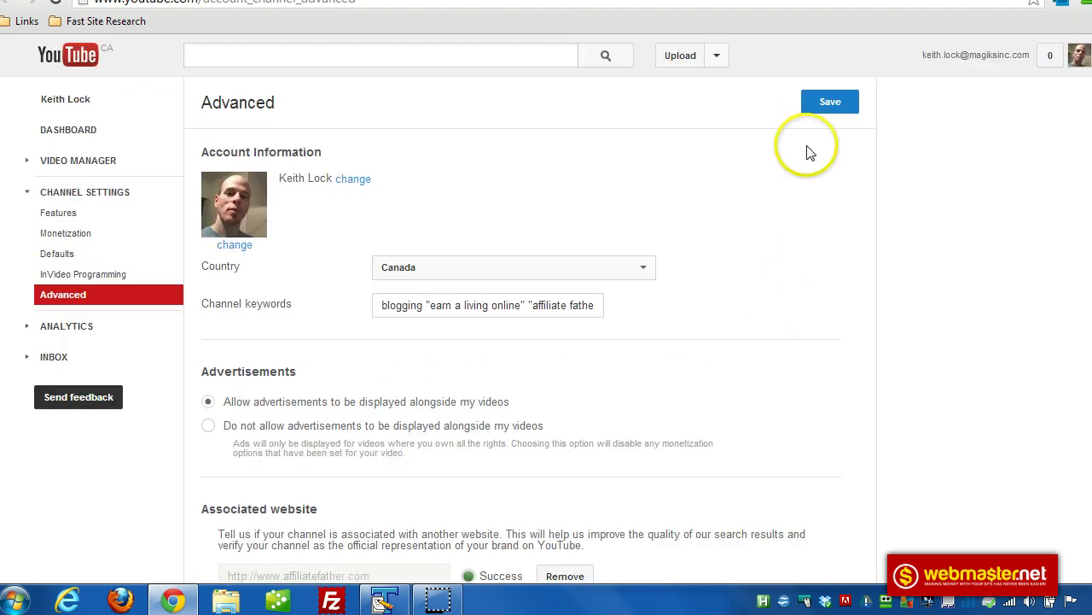
left_click(825, 104)
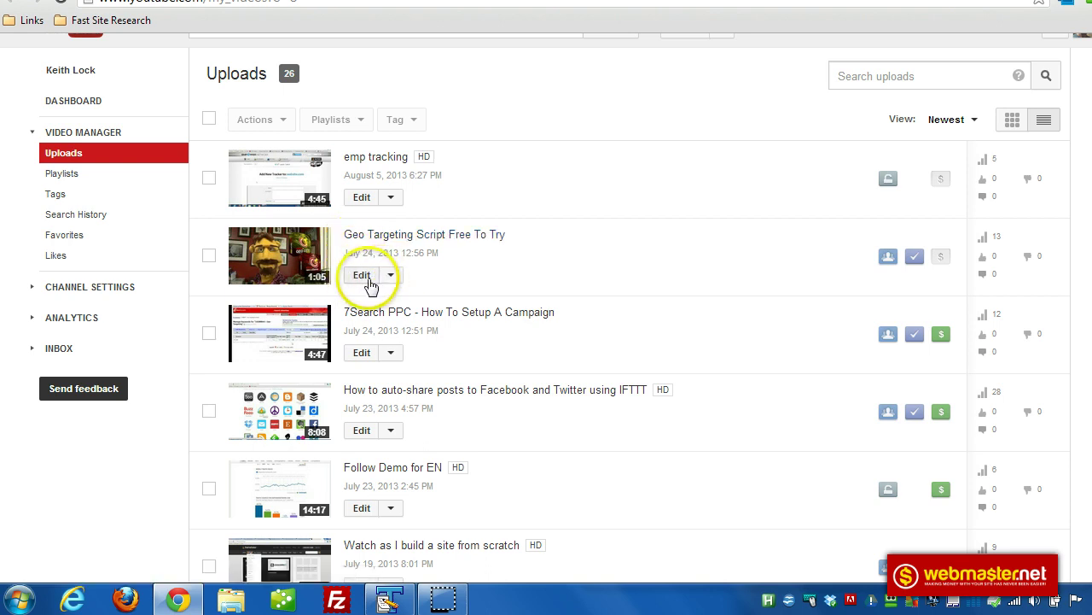
Open the Annotations editor for Geo Targeting Script Free To Try and start enabling external links.
left_click(392, 275)
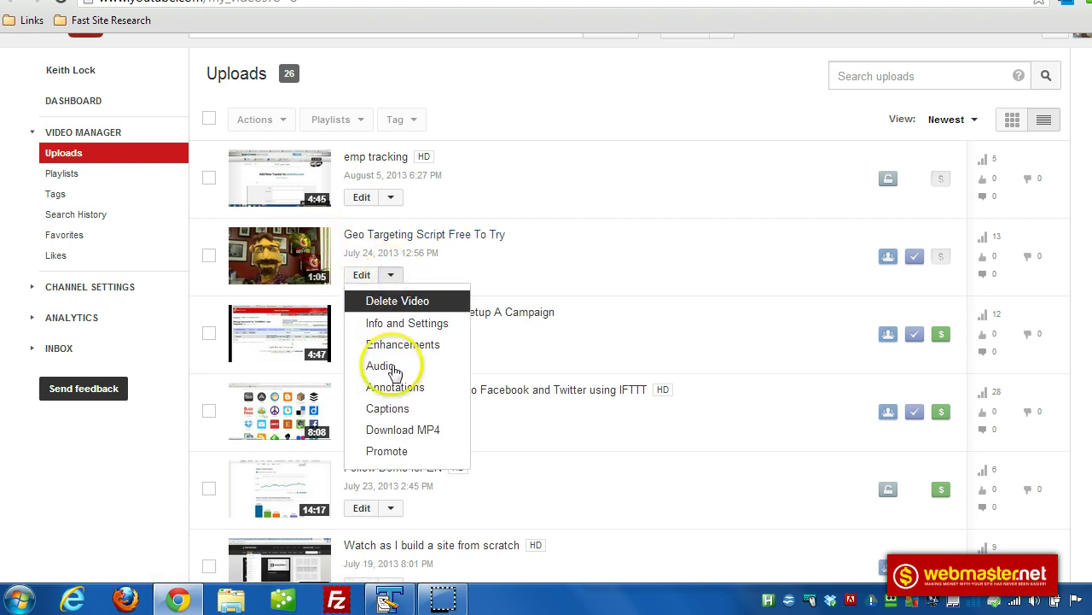
left_click(391, 386)
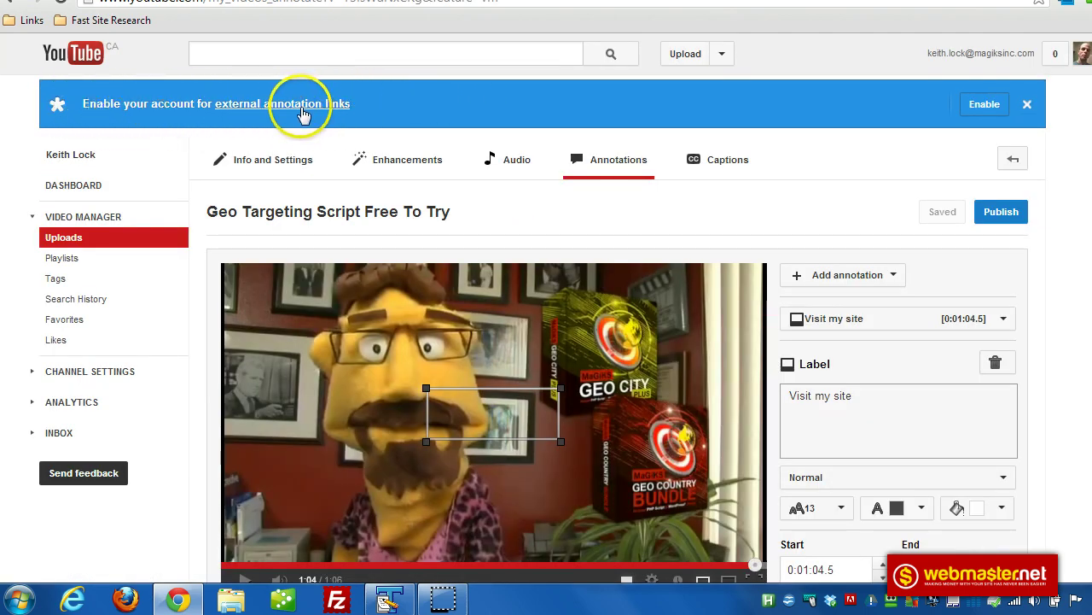
left_click(989, 104)
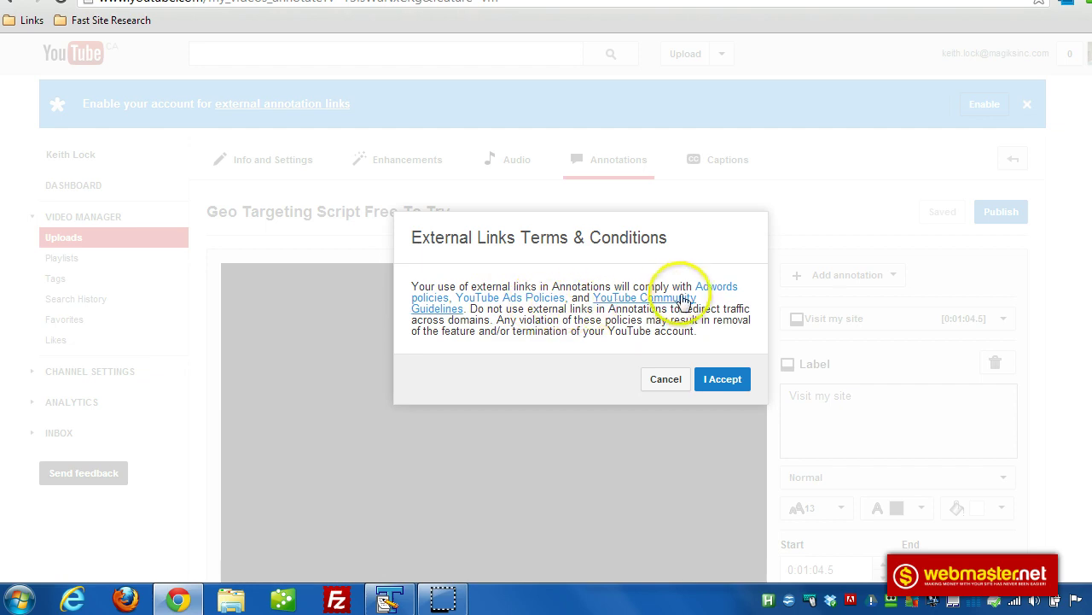
Accept the external links terms, then seek the Geo Targeting video to its end.
left_click(725, 380)
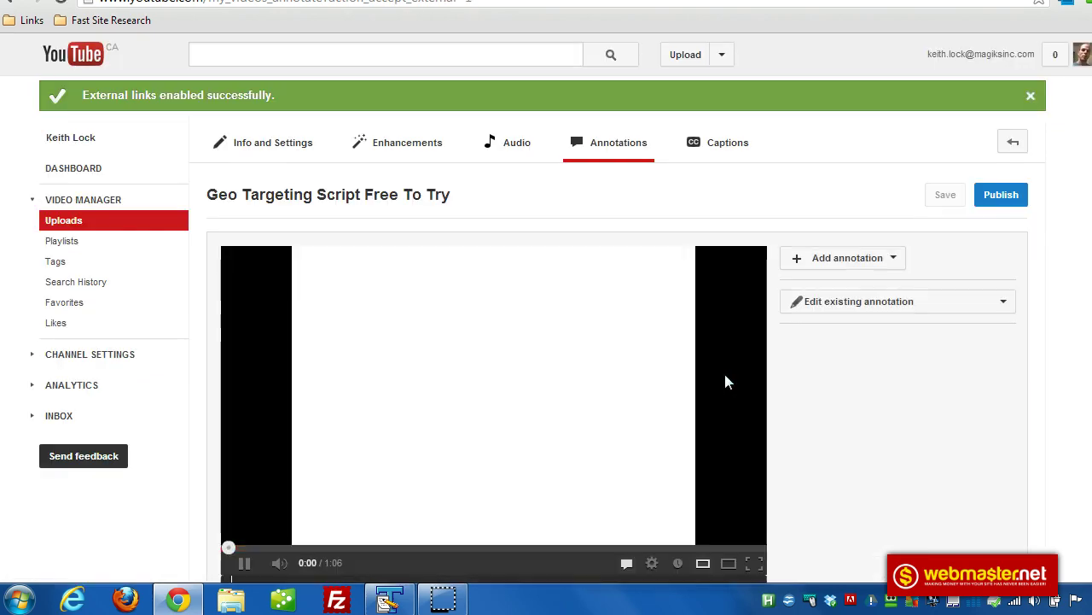
scroll(724, 374, "down", 1)
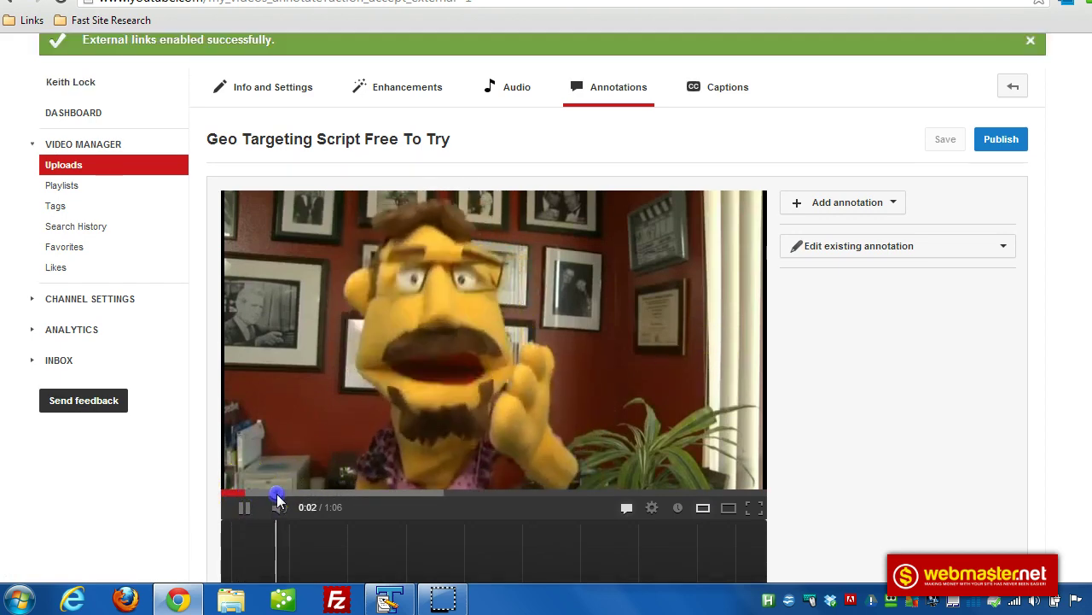
left_click_drag(652, 499, 708, 498)
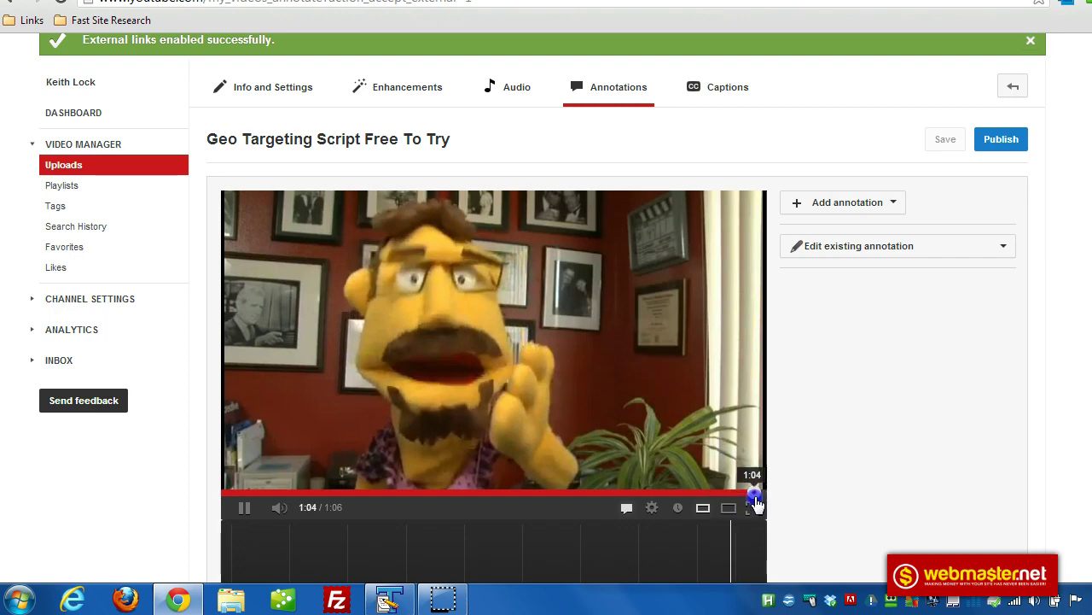
left_click_drag(756, 501, 762, 503)
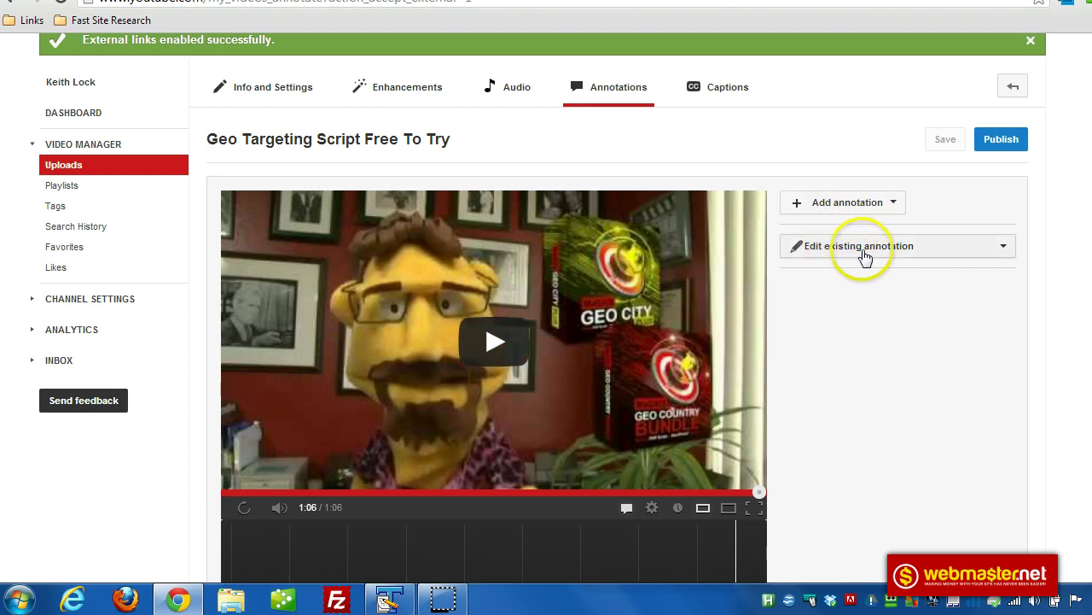
Add a label annotation over the product boxes reading 'Visit my site'.
left_click(846, 206)
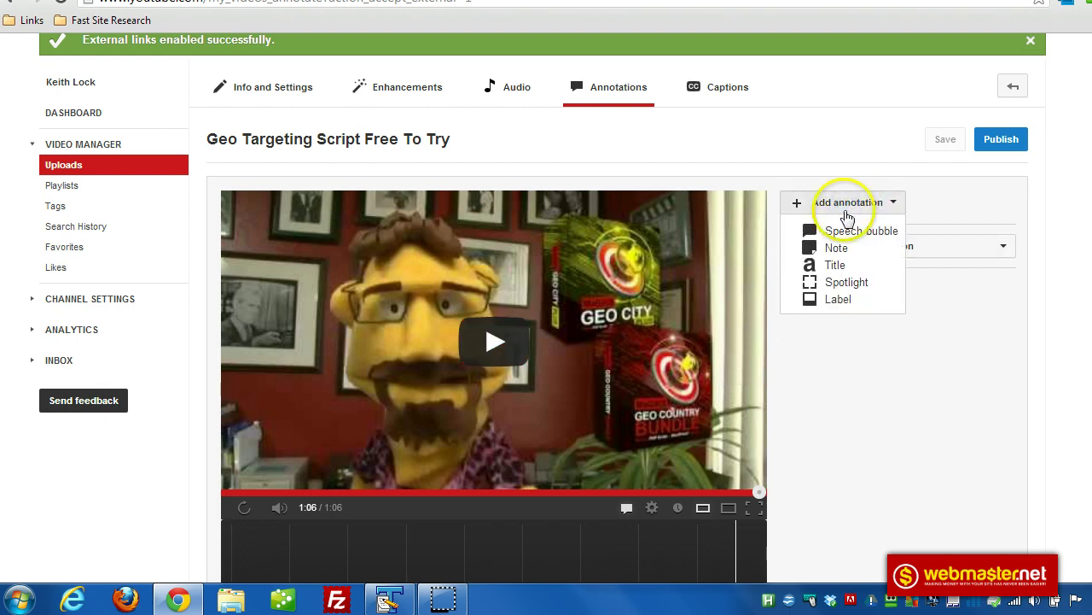
left_click(841, 300)
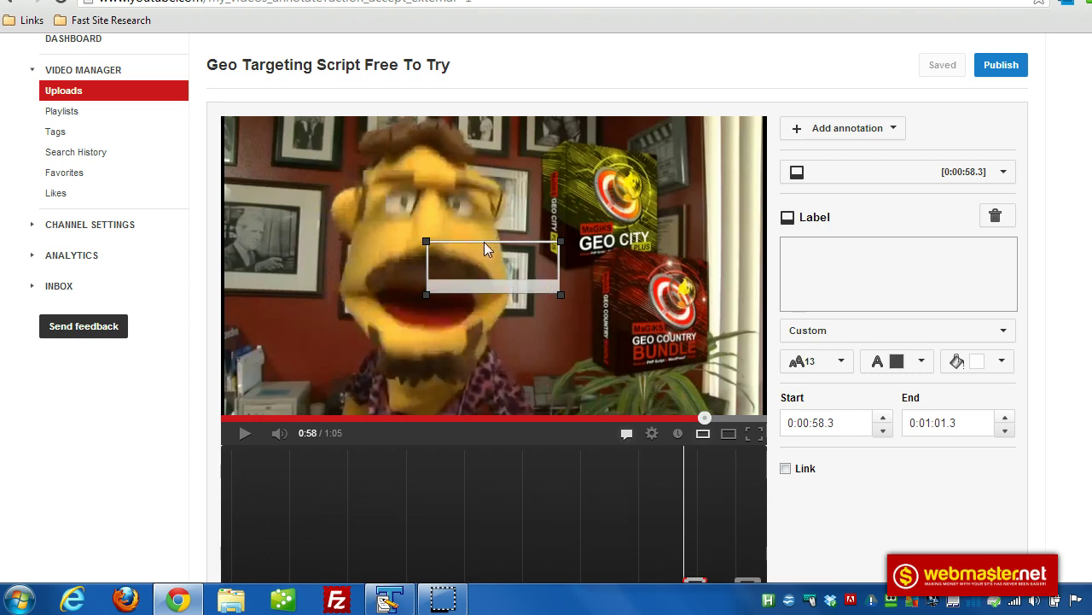
mouse_move(483, 241)
left_mouse_down()
mouse_move(544, 241)
mouse_move(598, 270)
mouse_move(614, 286)
mouse_move(636, 359)
left_mouse_up()
left_click(817, 247)
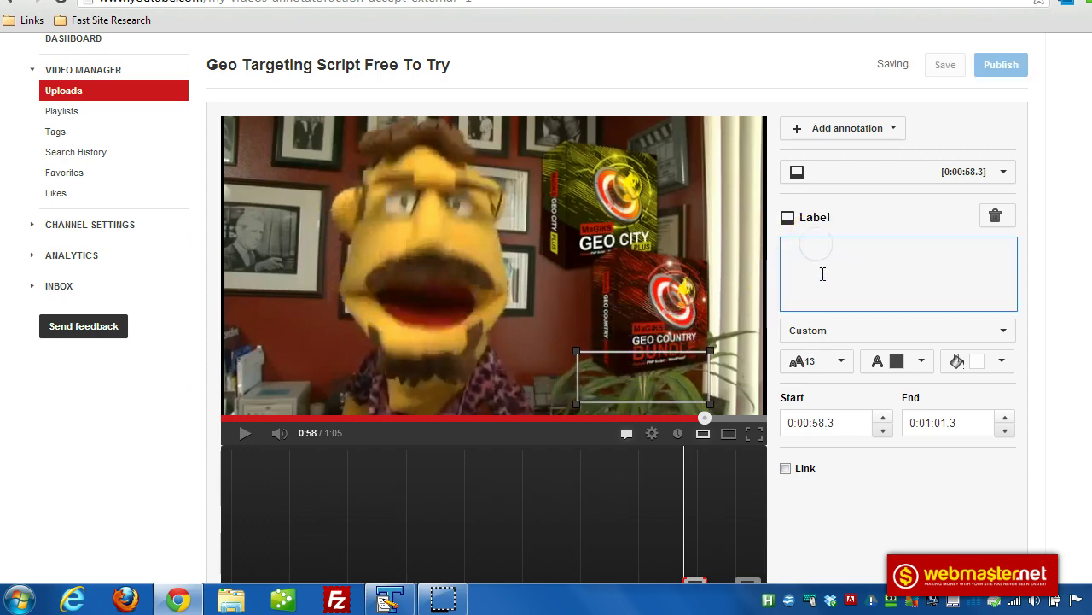
type("V")
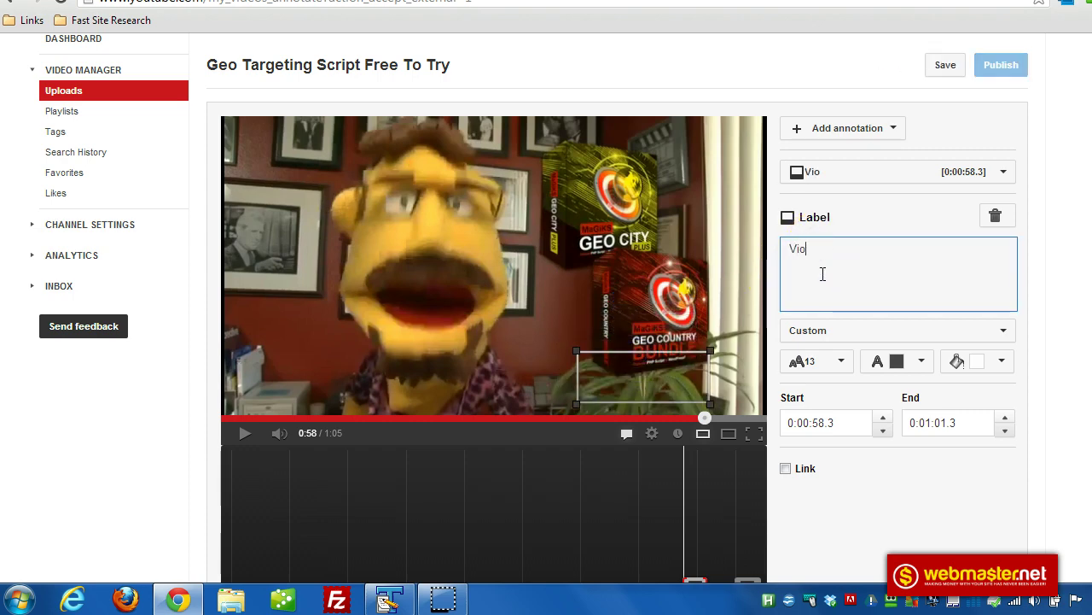
type("isit my site")
Turn on Link for the label with Associated Website as the destination.
scroll(823, 273, "down", 1)
left_click(786, 399)
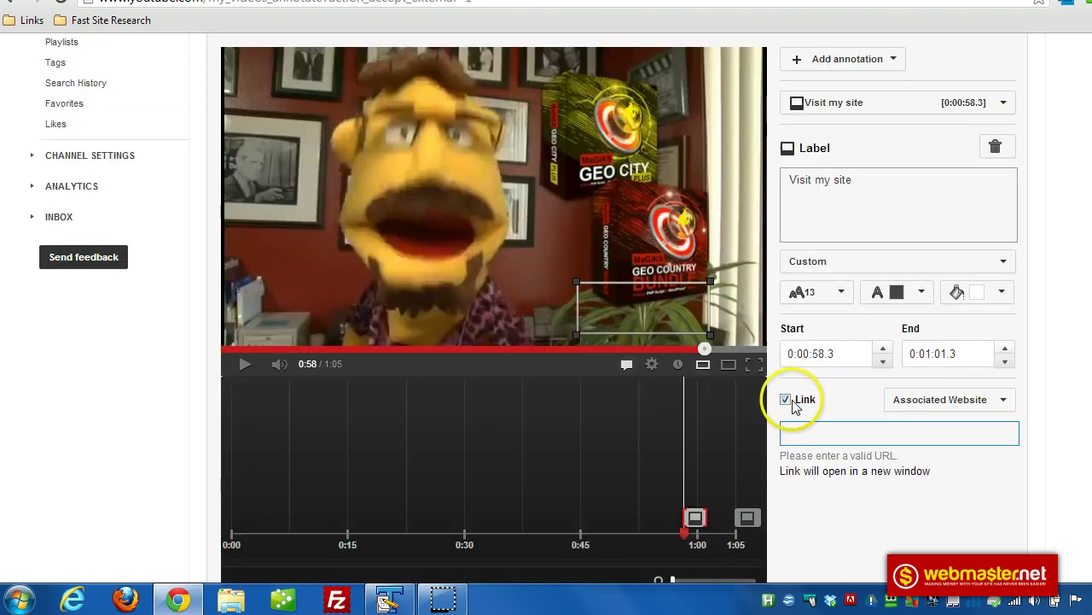
left_click(977, 402)
scroll(982, 402, "down", 1)
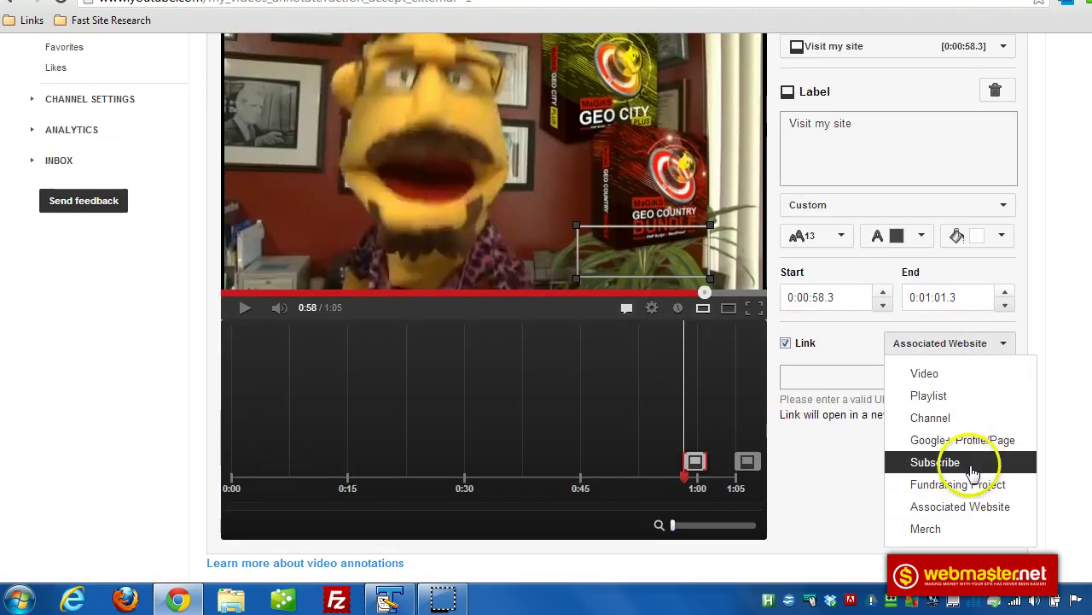
left_click(963, 508)
left_click(857, 385)
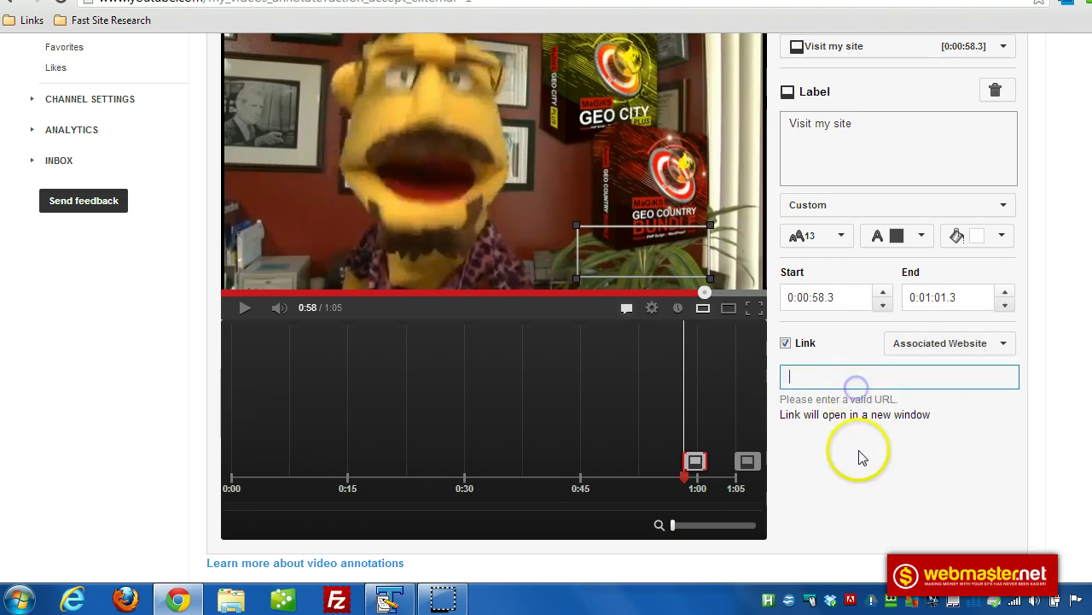
scroll(858, 456, "up", 3)
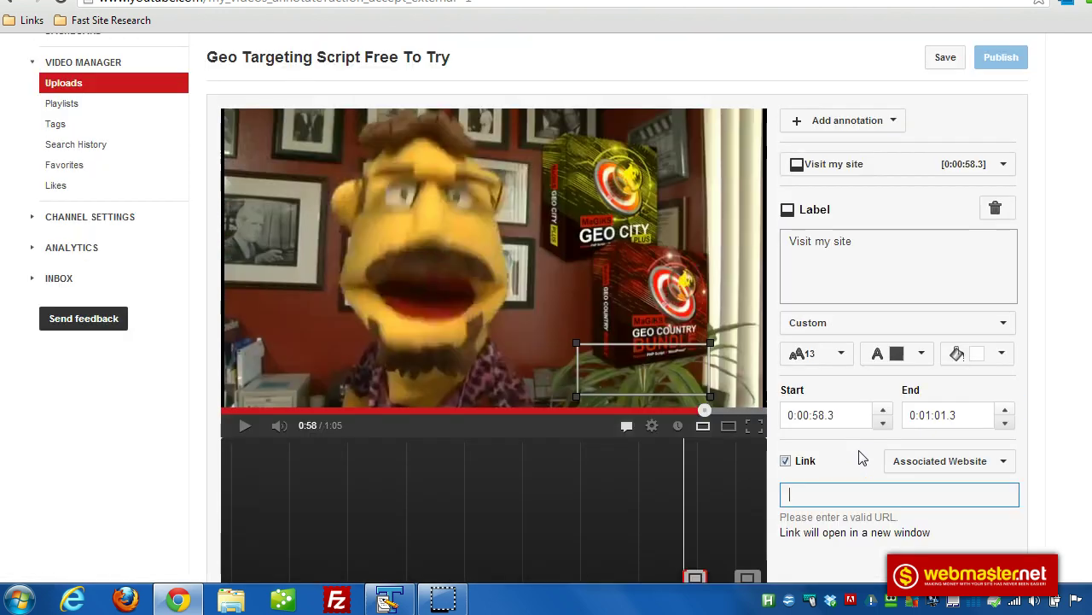